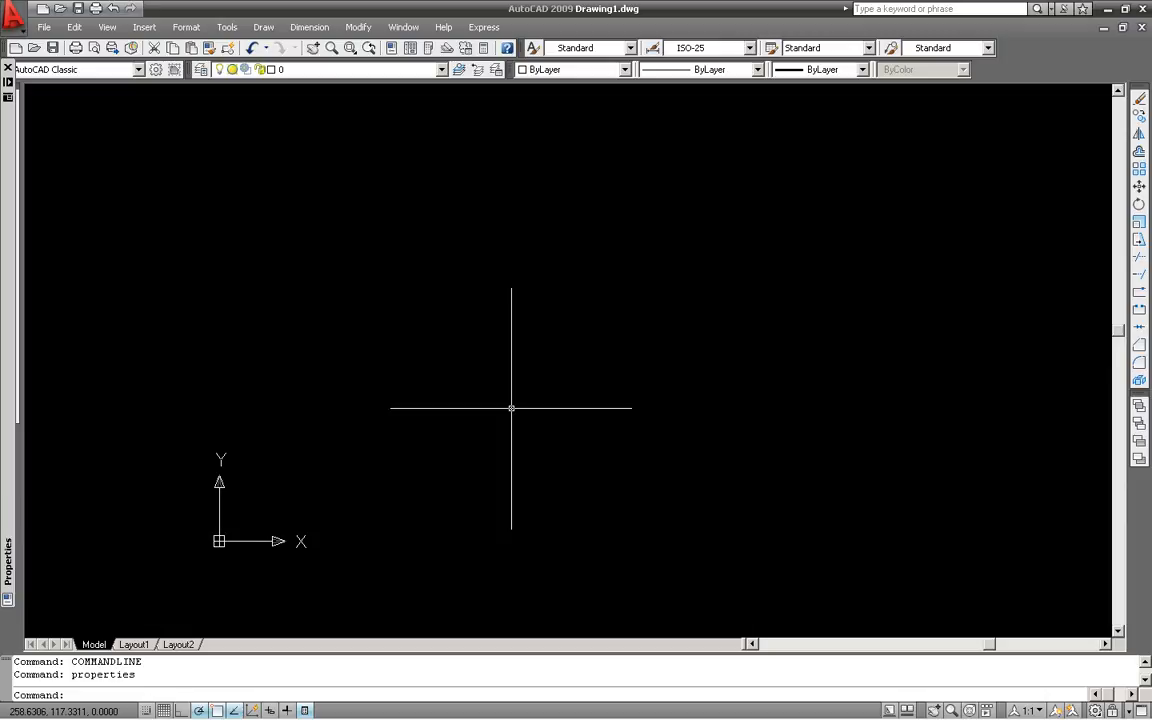
Draw a six-sided polygon inscribed in a circle of radius 150 near the middle of the drawing area
text(ol)
key(Return)
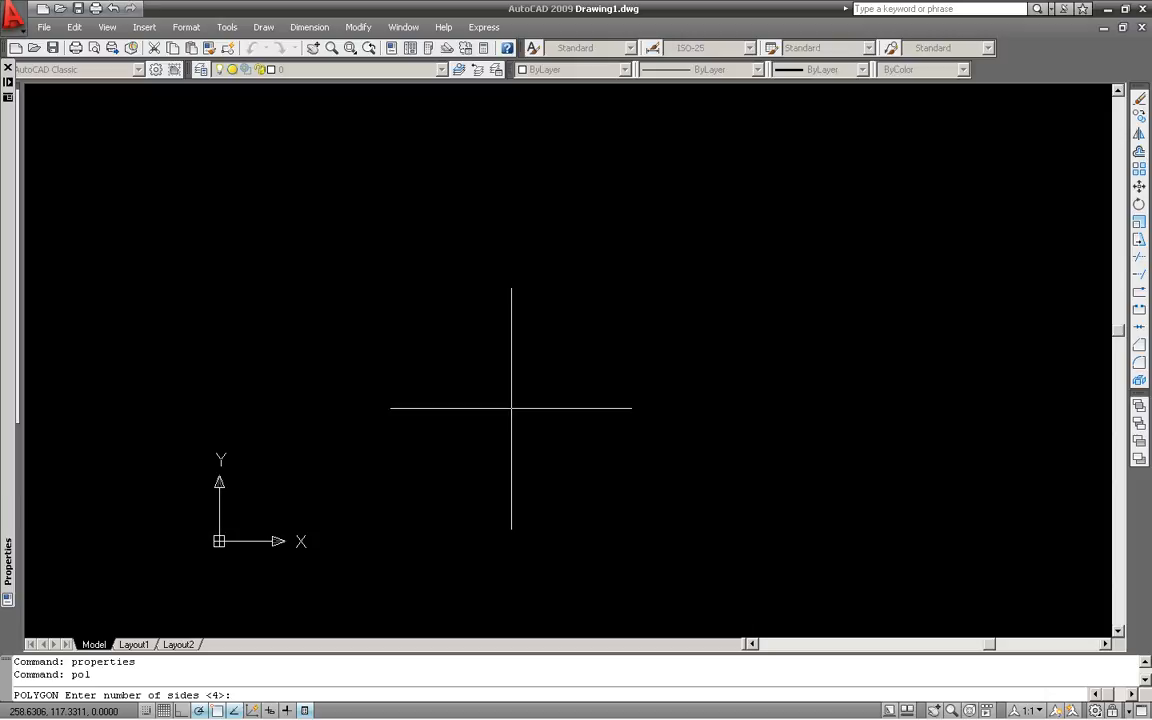
text(6)
key(Return)
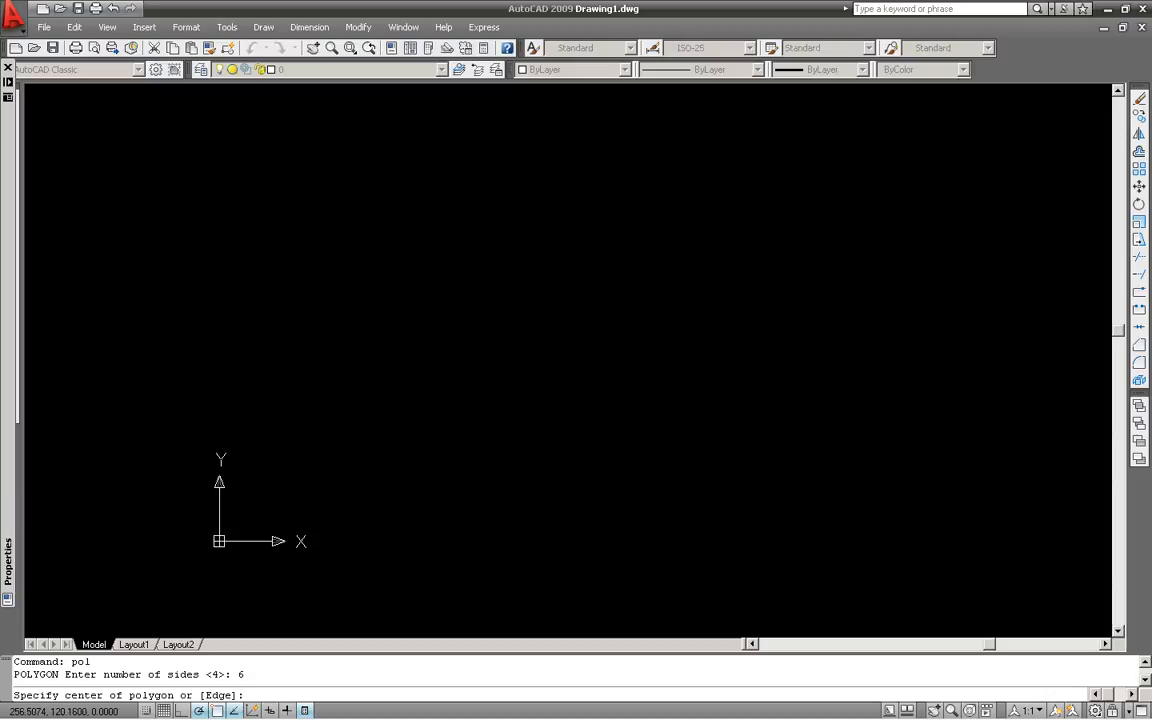
click(480, 361)
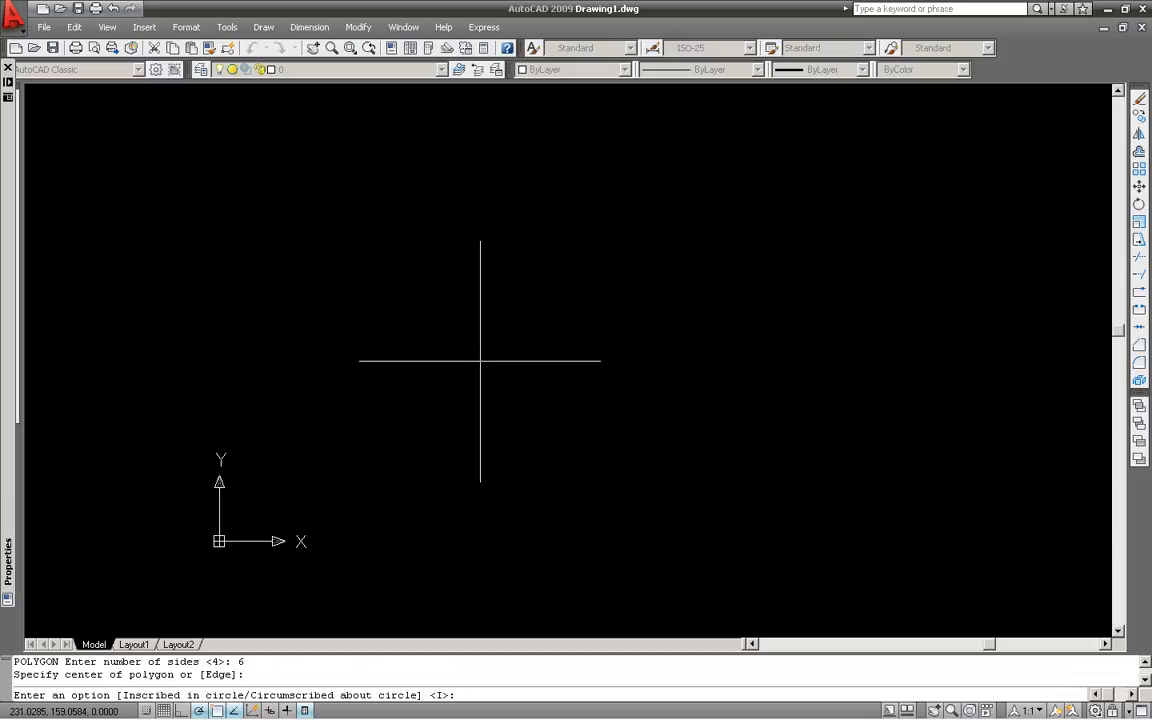
key(Return)
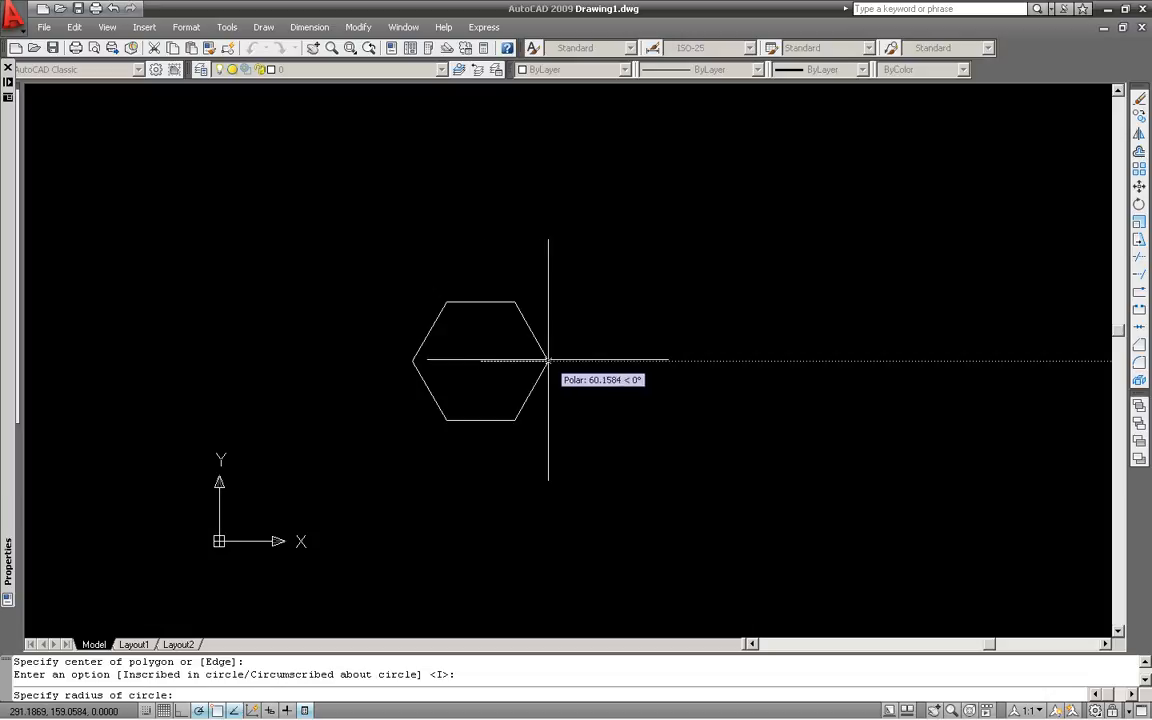
text(150)
key(Return)
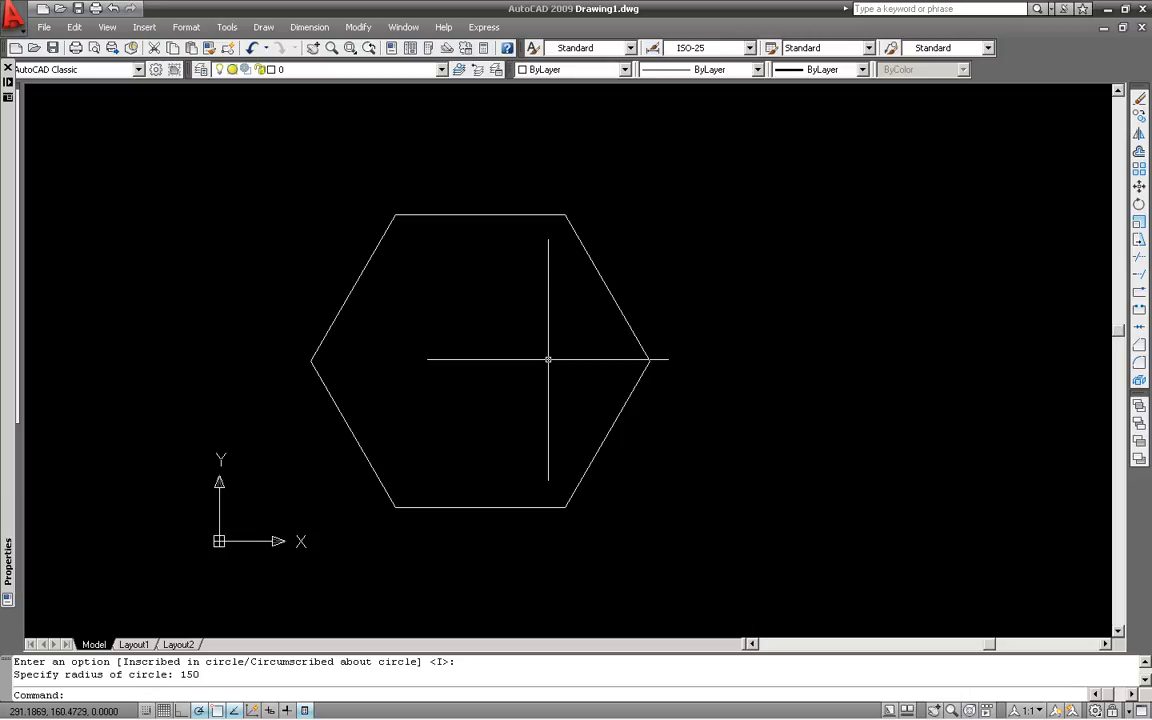
Set the current colour to Red and draw a circle of radius 150 from the hexagon's centre
click(566, 69)
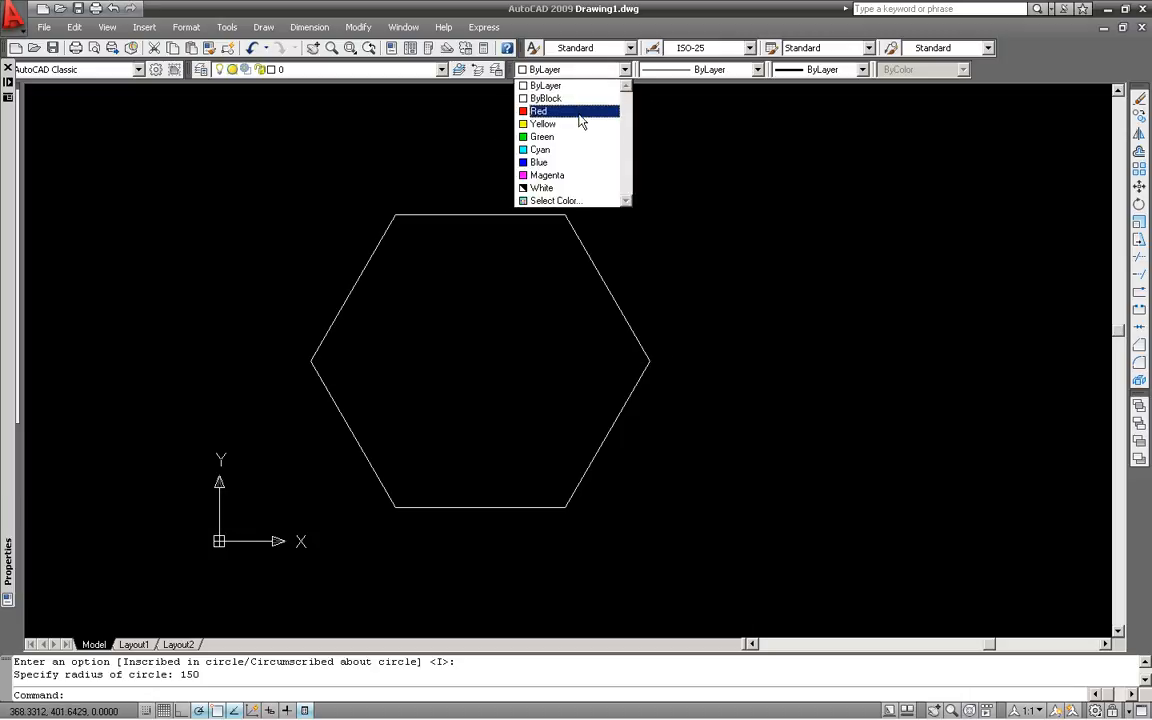
click(519, 289)
text(c)
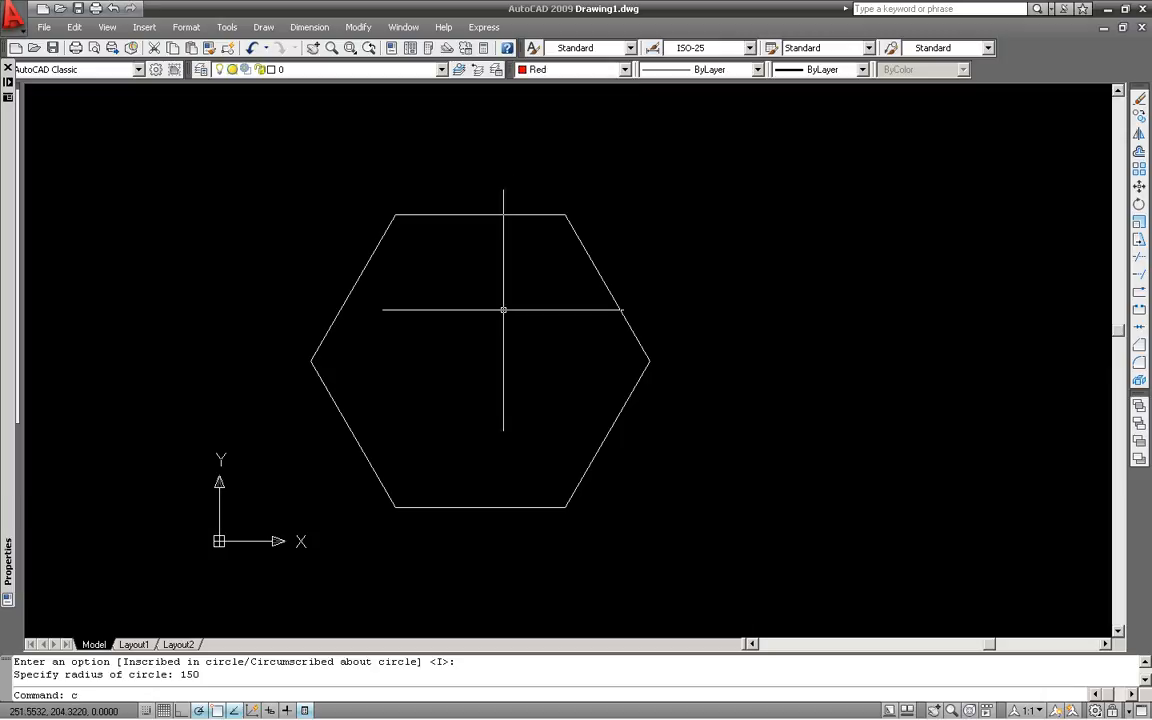
key(Return)
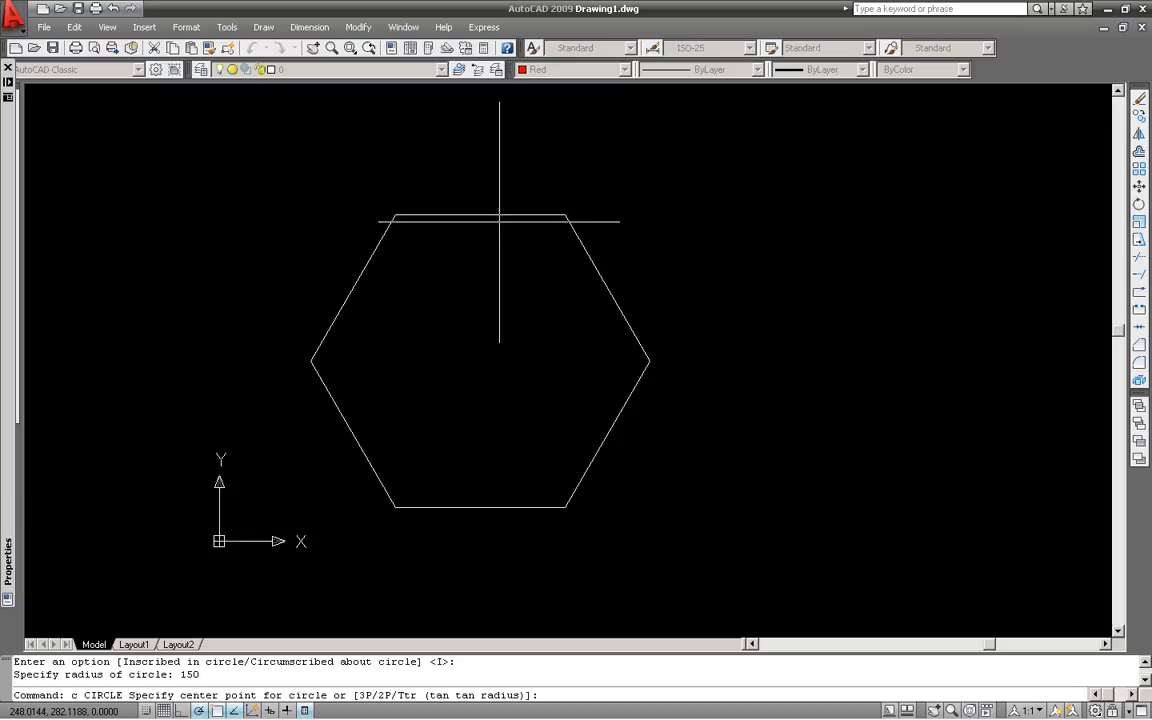
mouse_move(480, 214)
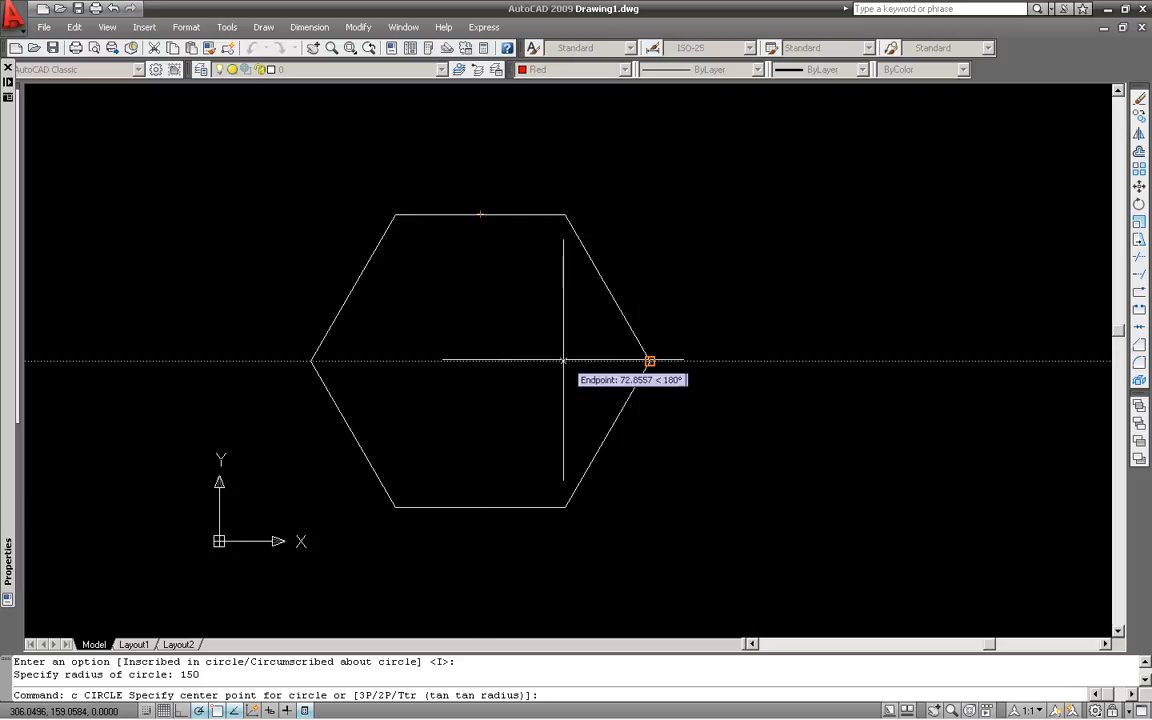
click(482, 358)
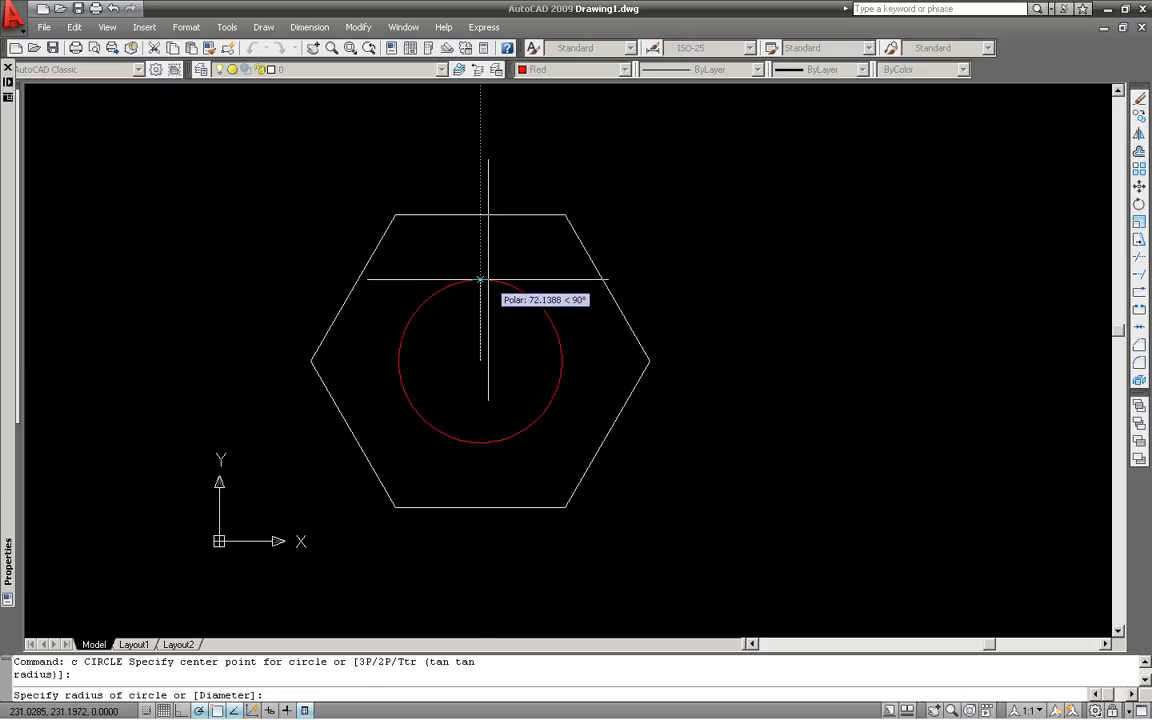
text(150)
key(Return)
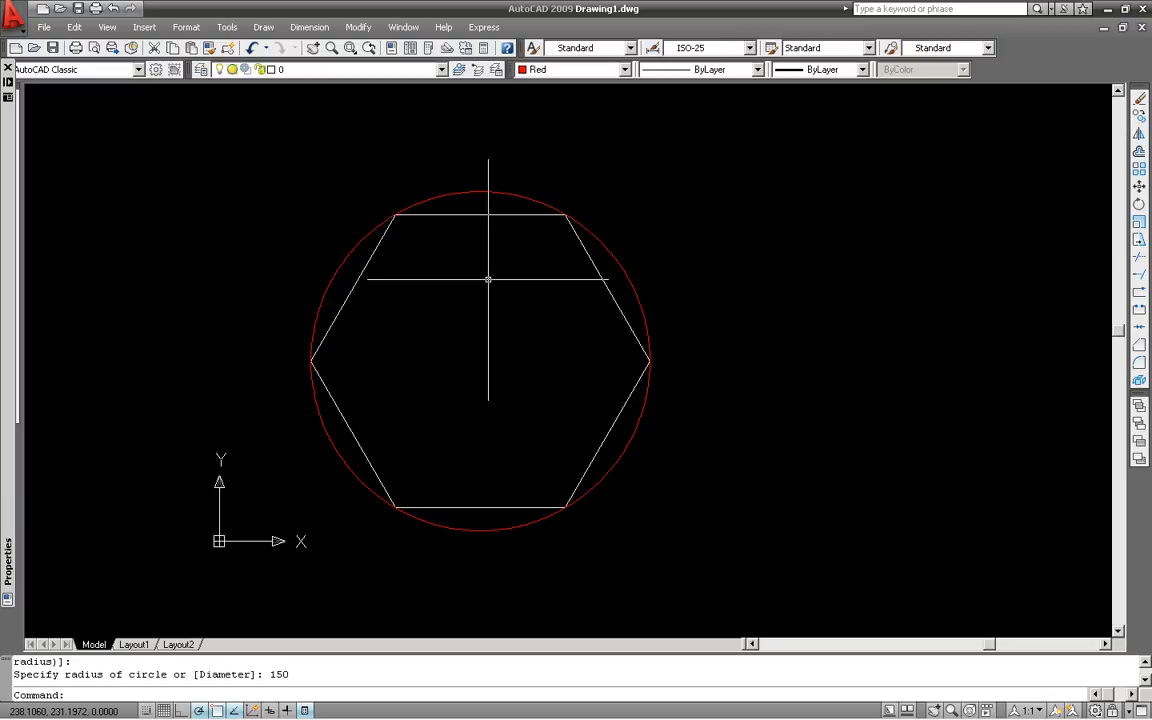
Reset the current colour to ByLayer and draw an eight-sided polygon circumscribed about the red circle, sharing its centre, with radius 150
click(585, 69)
click(581, 85)
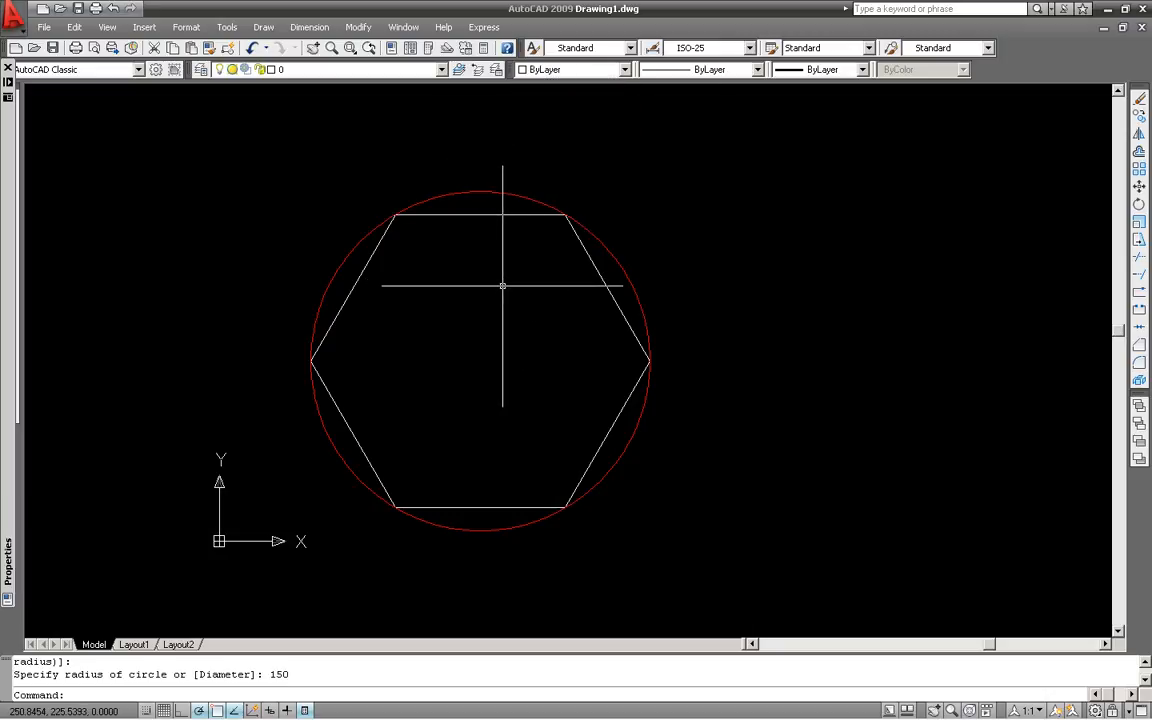
text(pol)
key(Return)
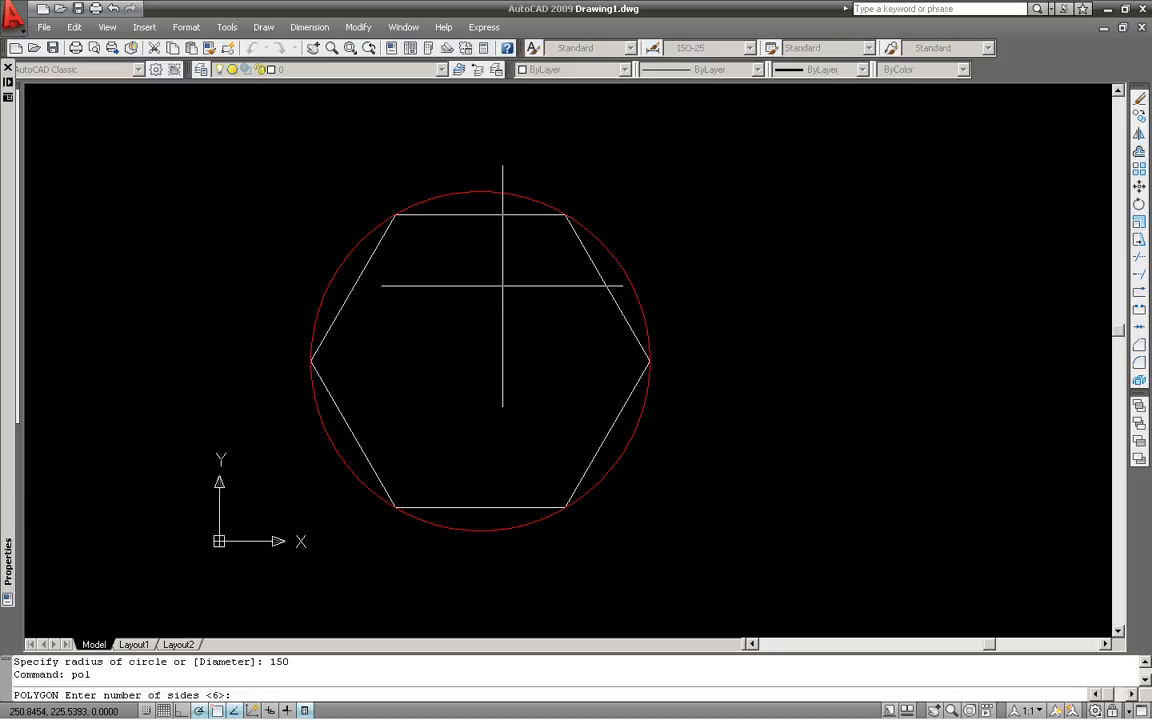
text(8)
key(Return)
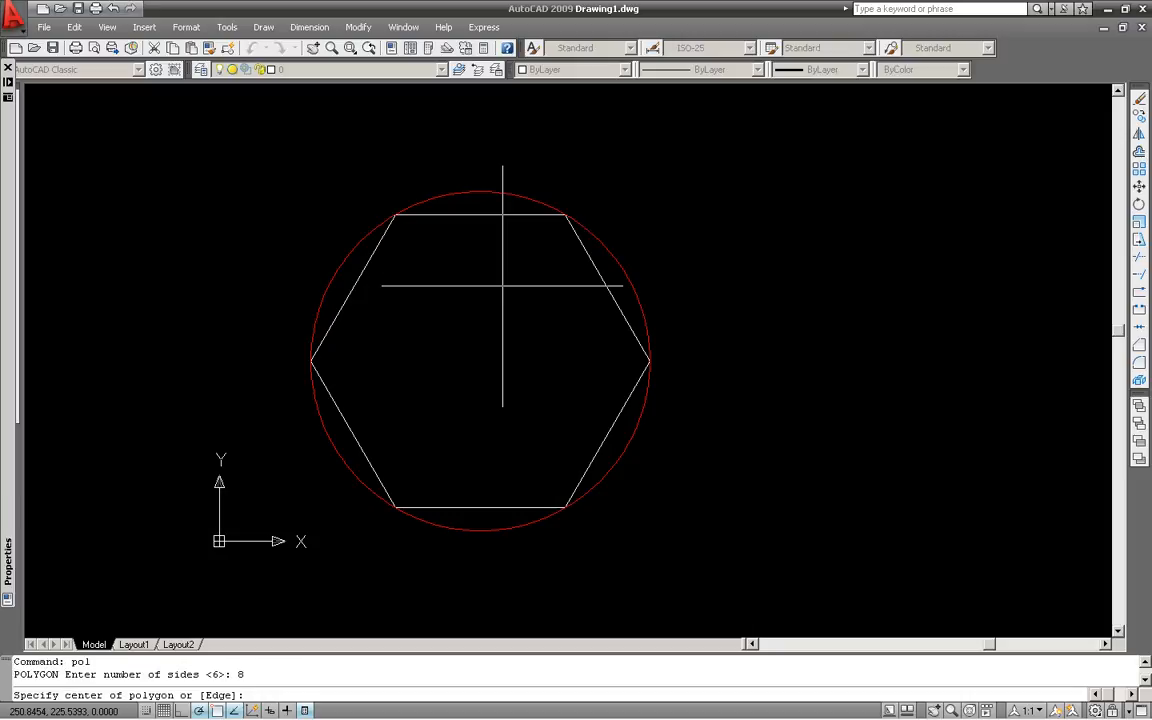
click(485, 360)
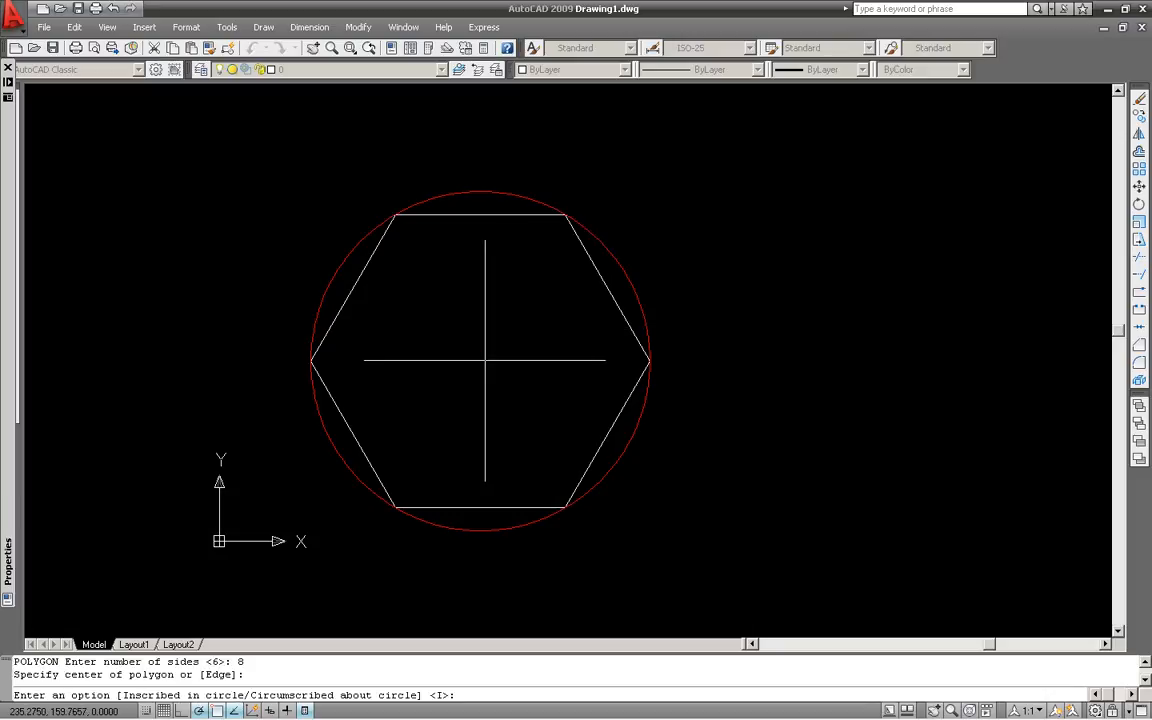
text(c)
key(Return)
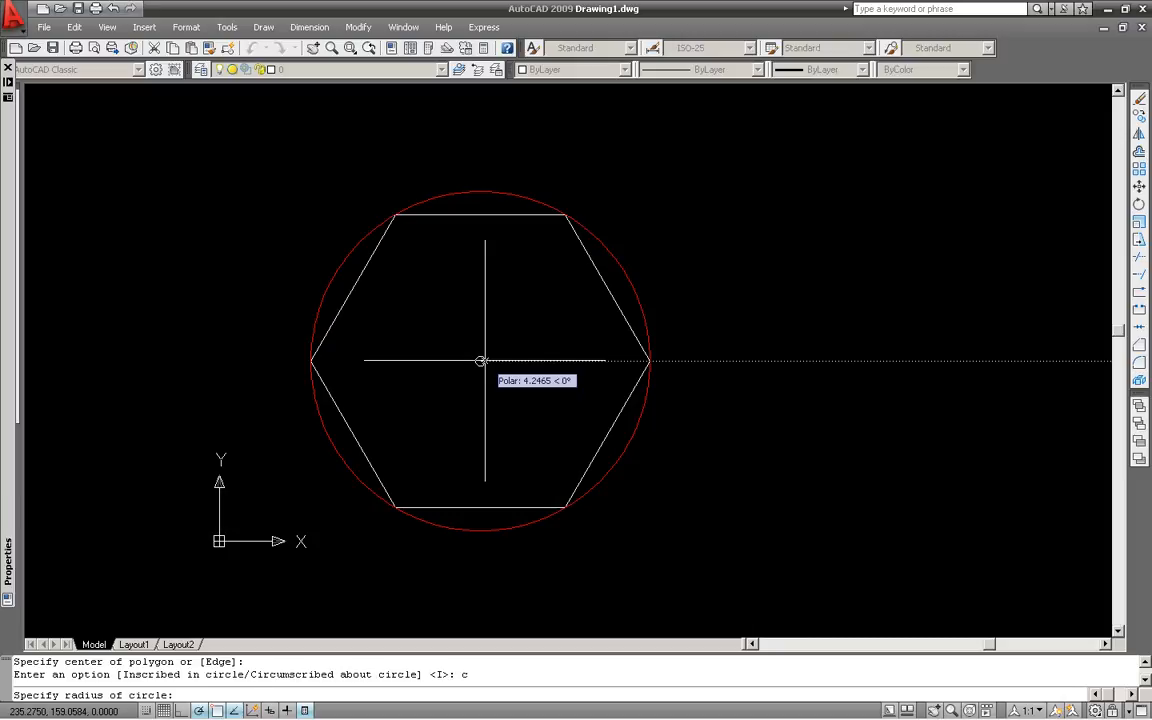
text(150)
key(Return)
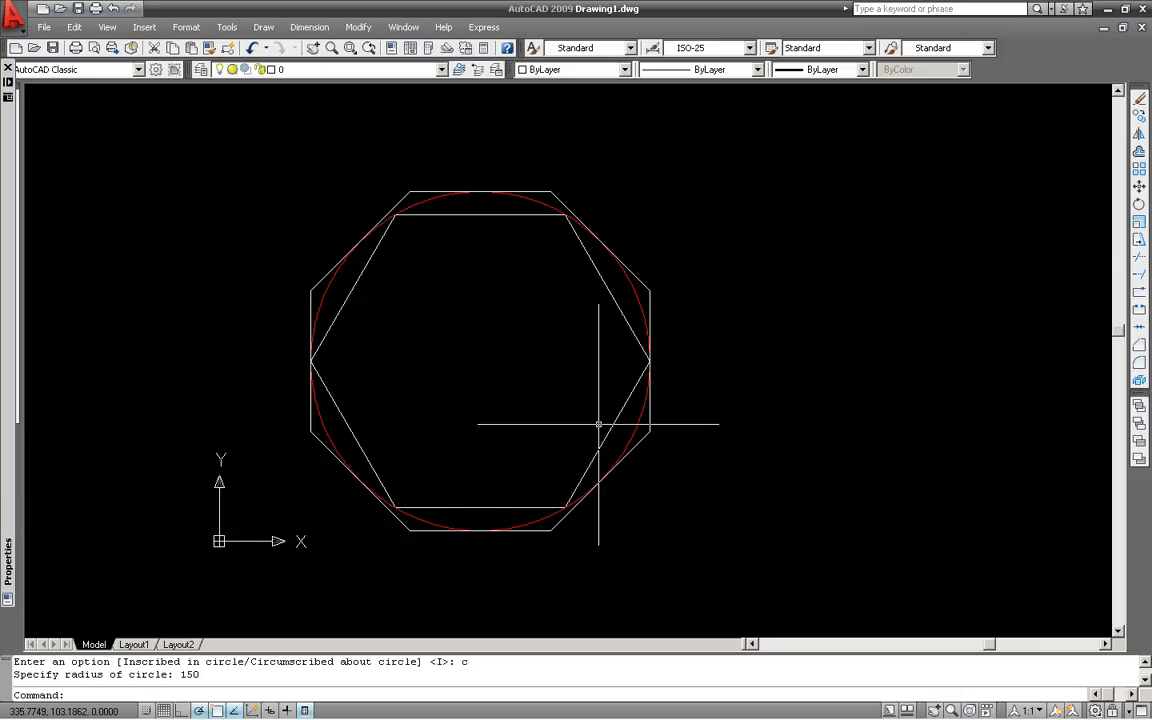
Draw a 60-sided polygon circumscribed about a circle of radius about 110 to the right of the octagon, and undo it
middle_drag(599, 424, 473, 416)
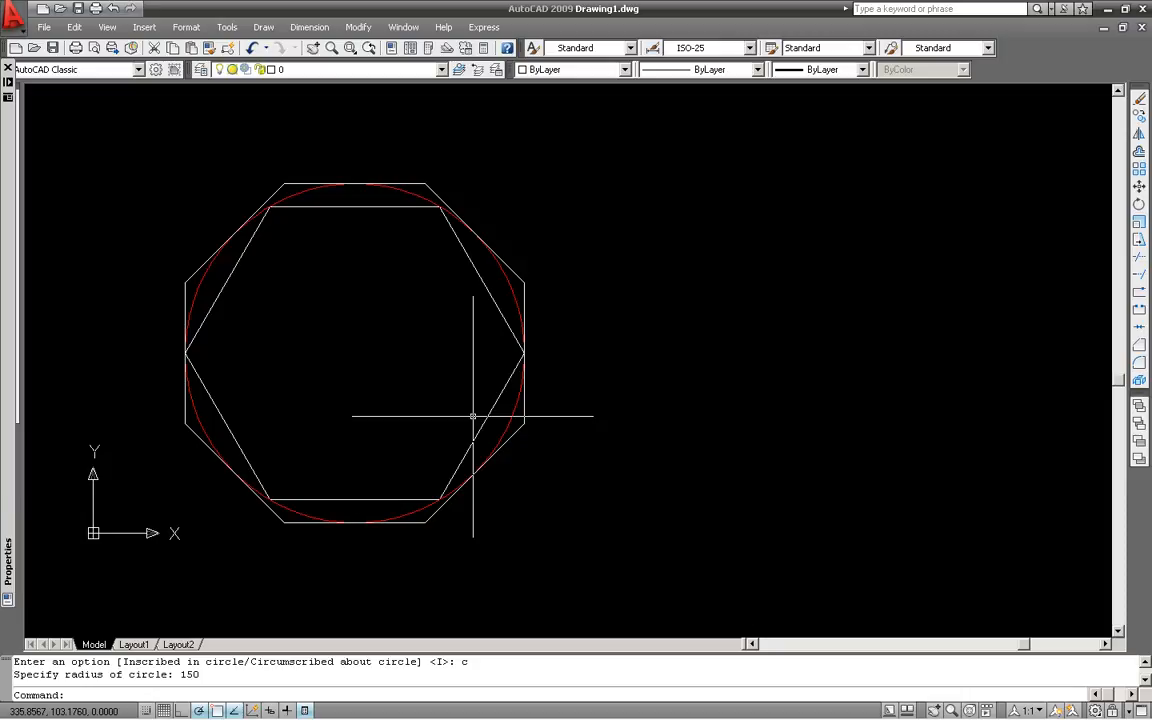
text(pol)
key(Return)
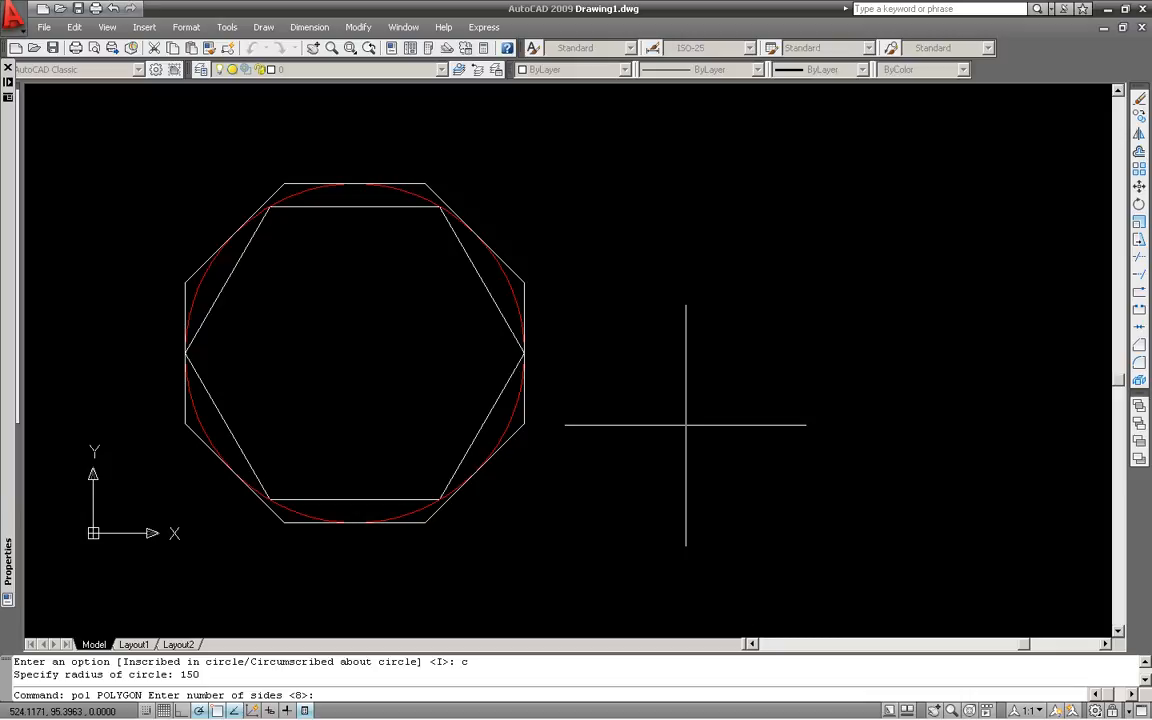
text(60)
key(Return)
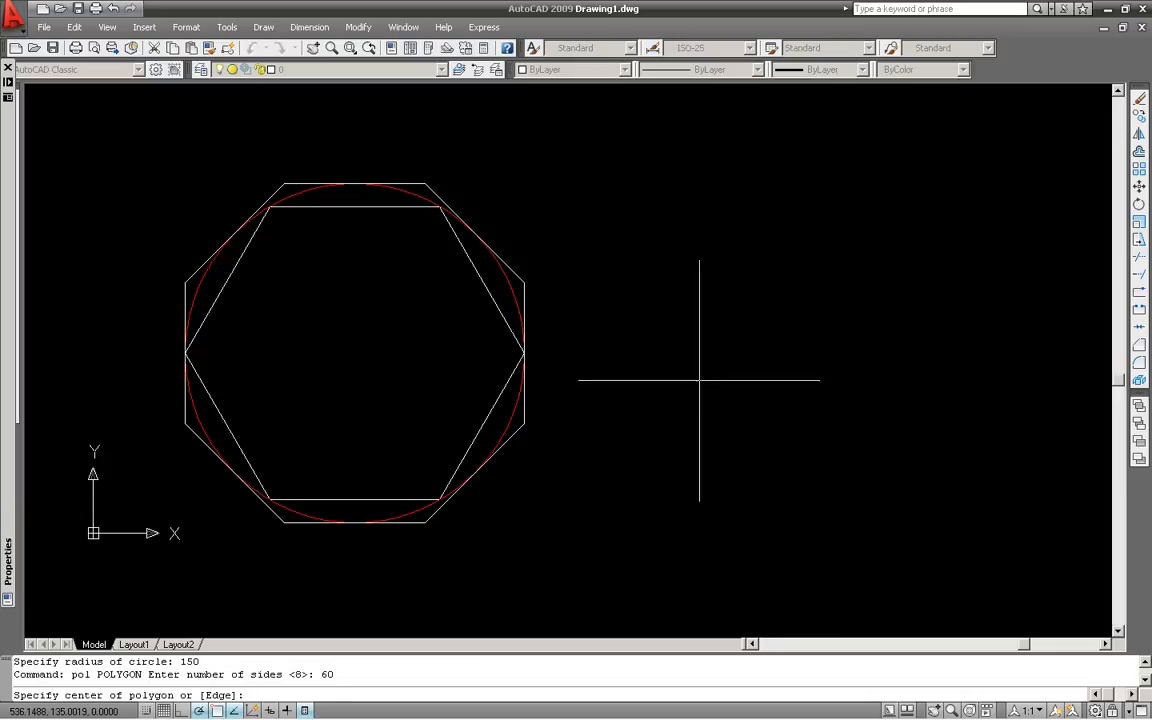
click(721, 369)
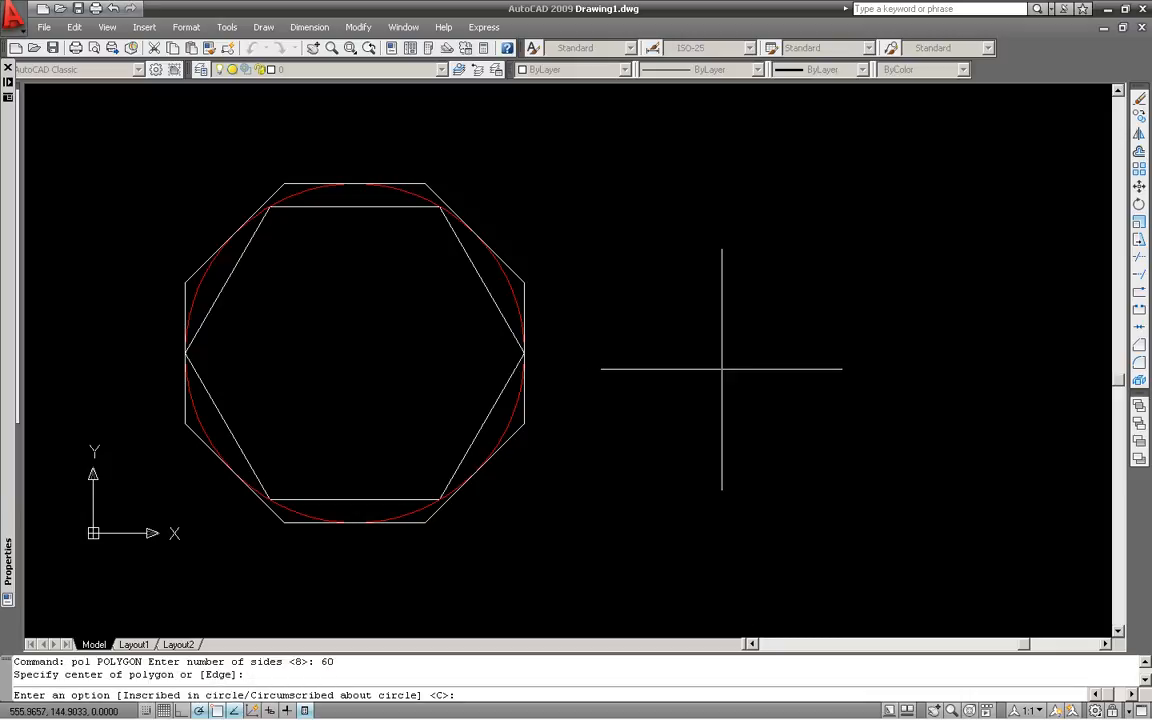
key(Return)
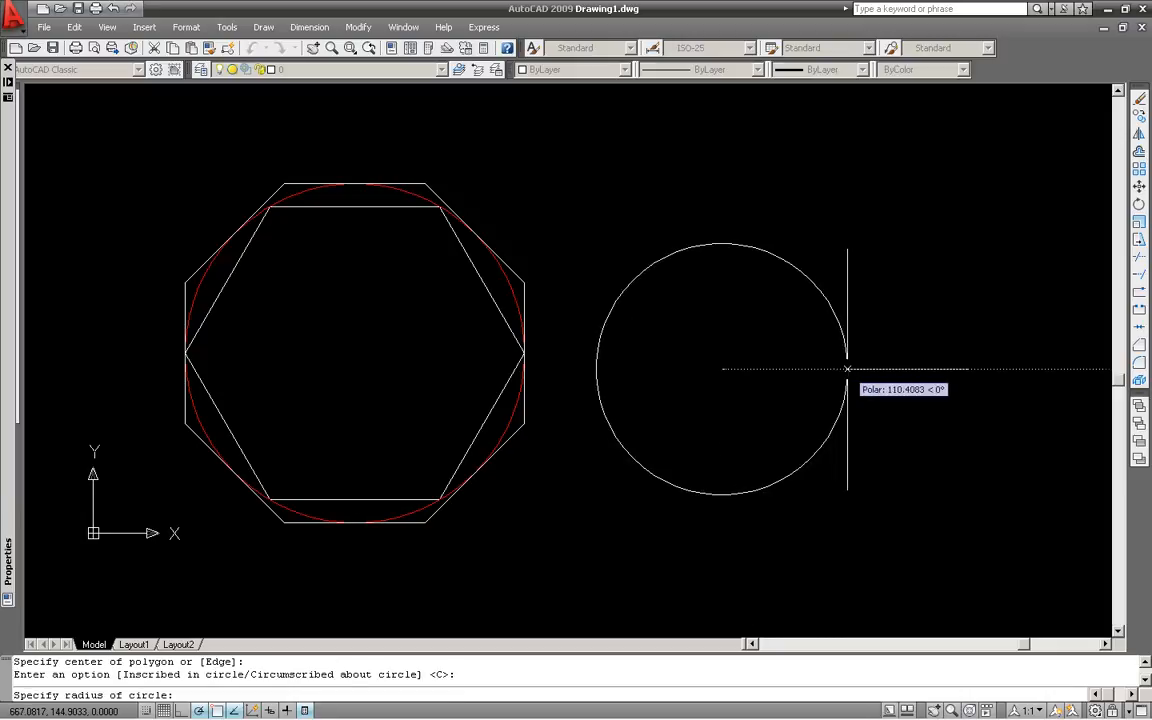
click(848, 386)
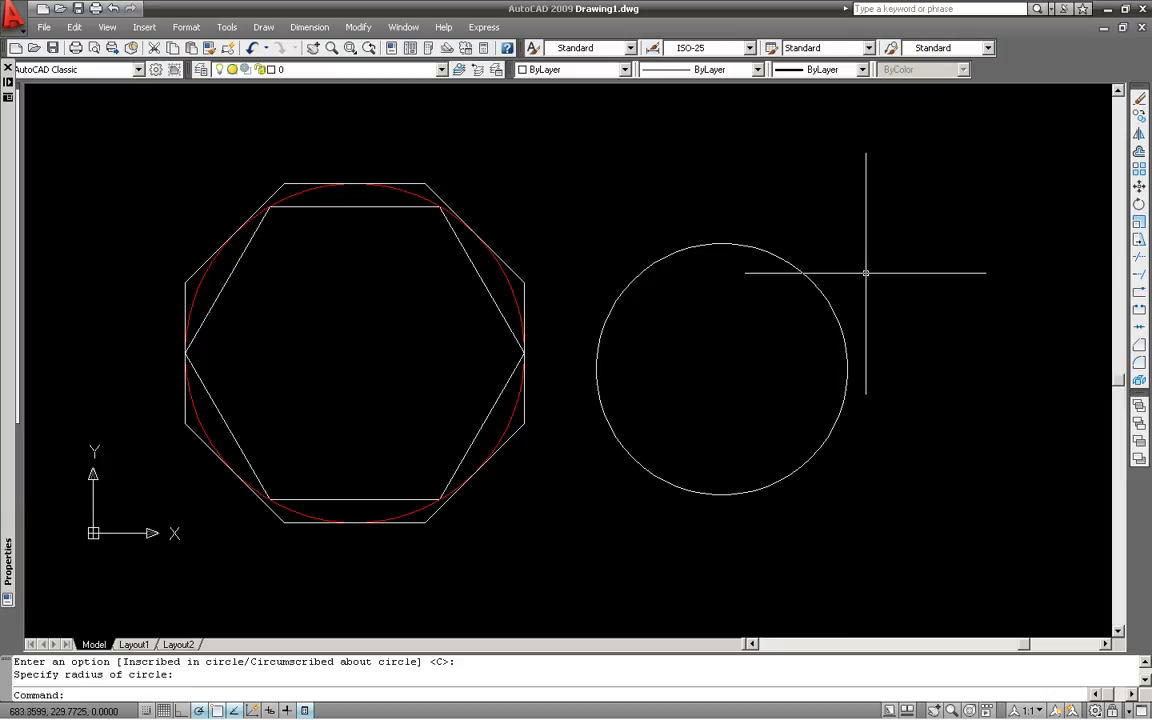
text(u)
key(Return)
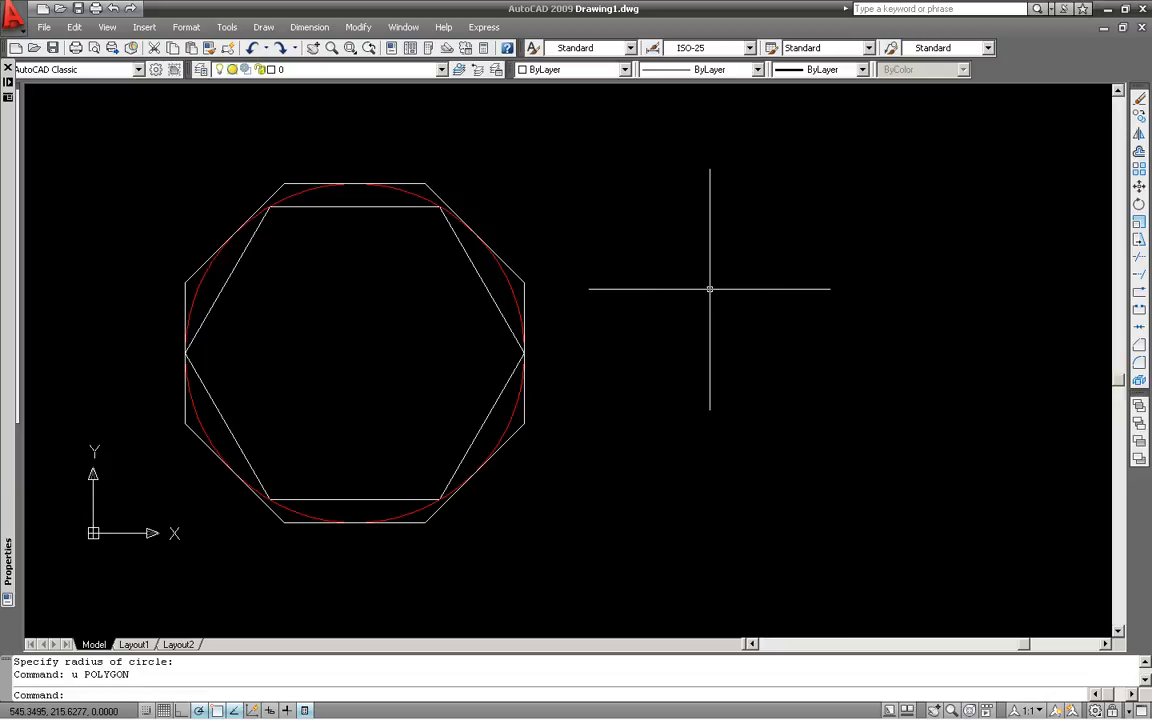
Erase all objects in the drawing: the hexagon, the red circle and the octagon
click(582, 243)
key(Escape)
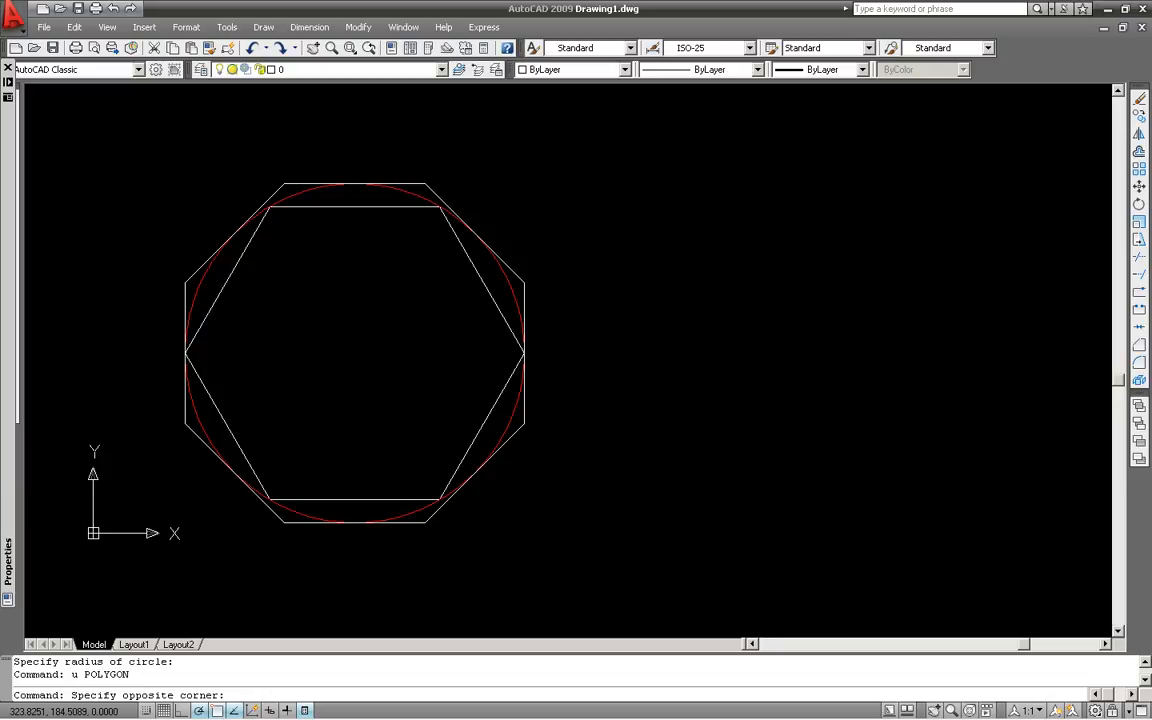
key(ctrl+a)
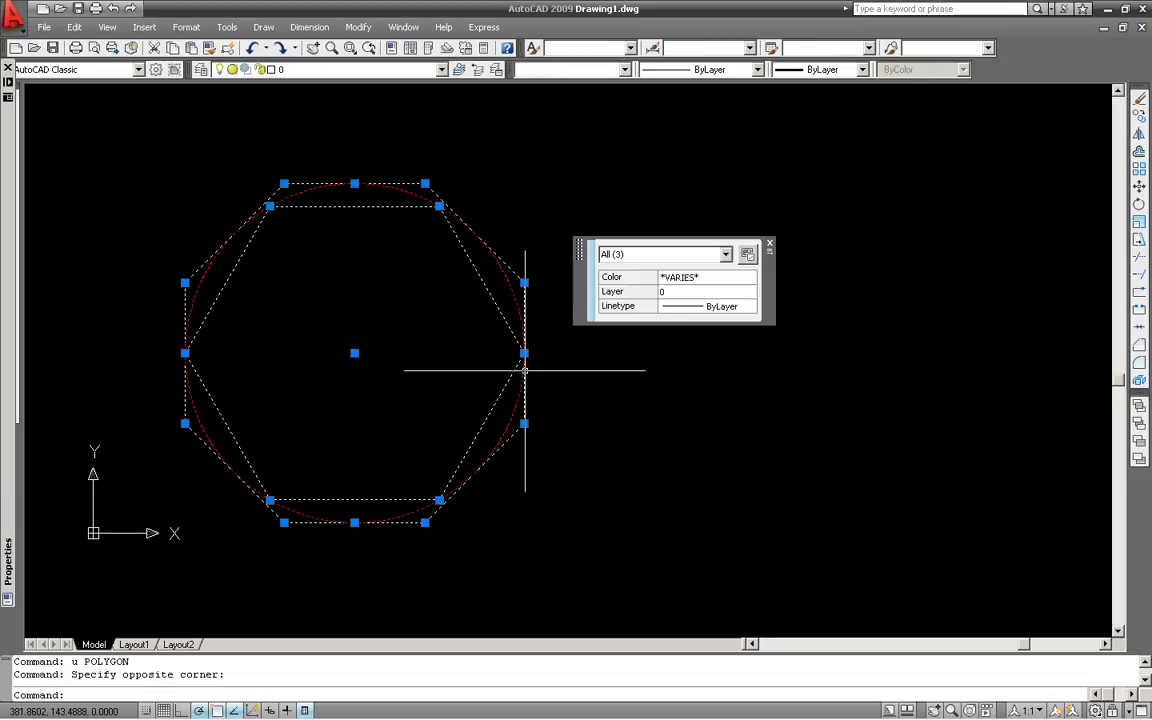
key(Delete)
Draw a five-sided polygon with the Edge option, using a horizontal bottom edge 130 long
text(pol)
key(Return)
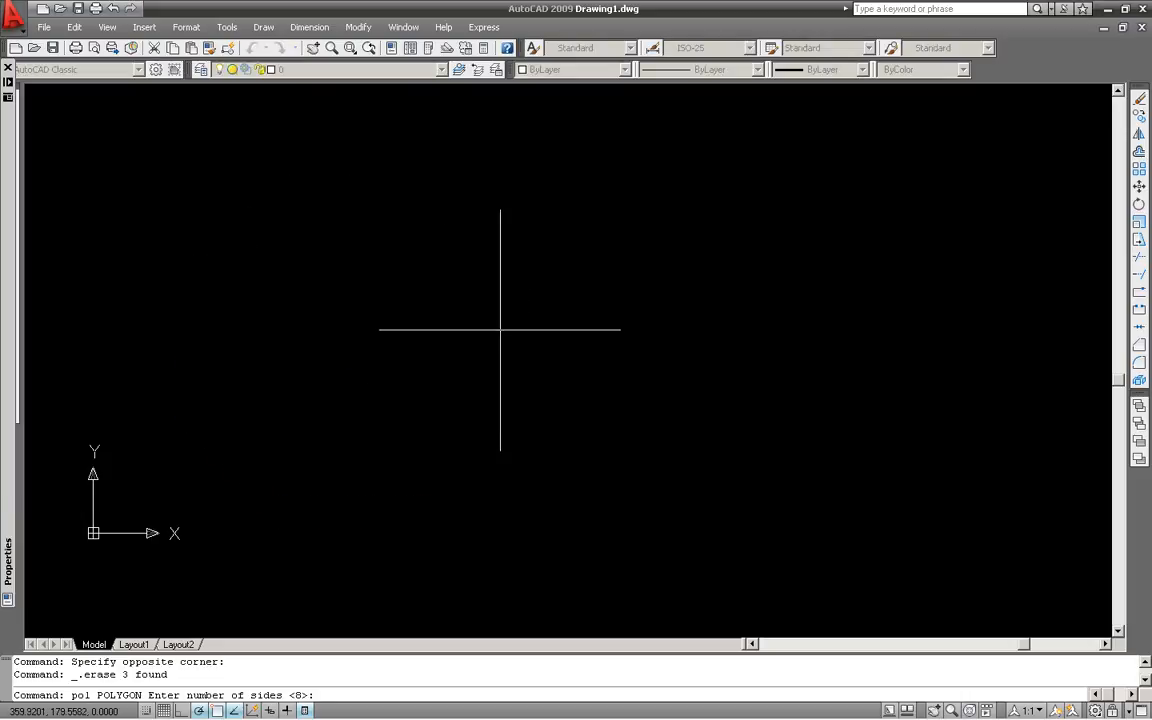
text(5)
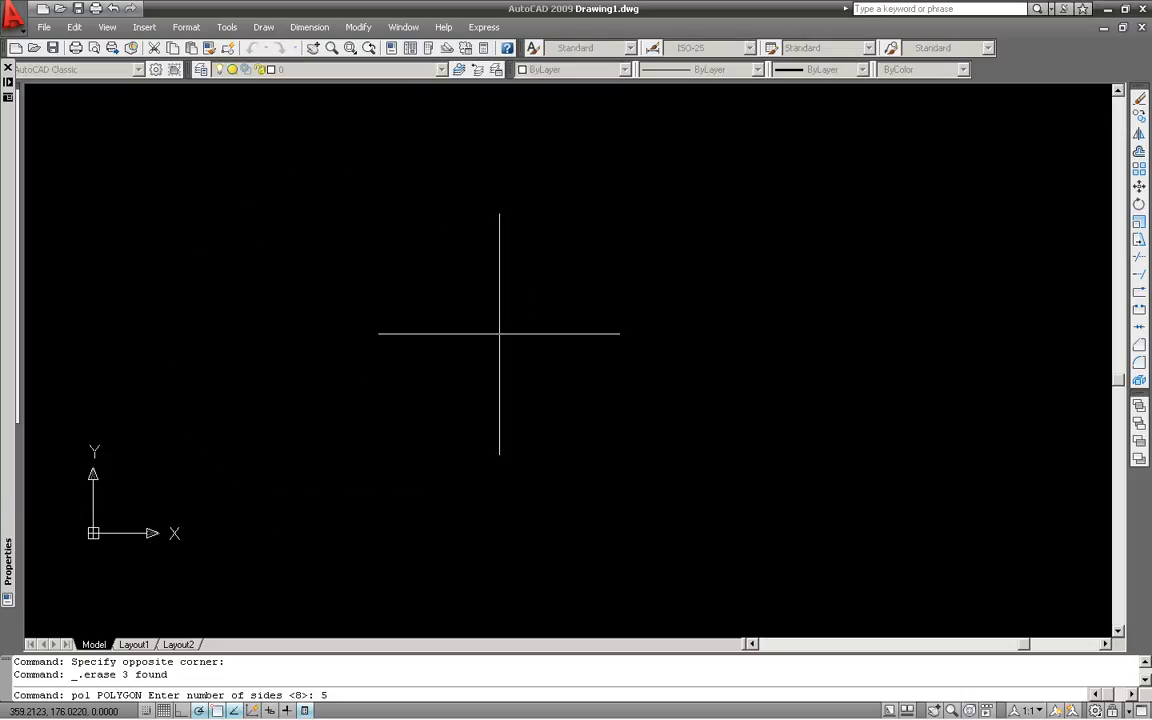
key(Return)
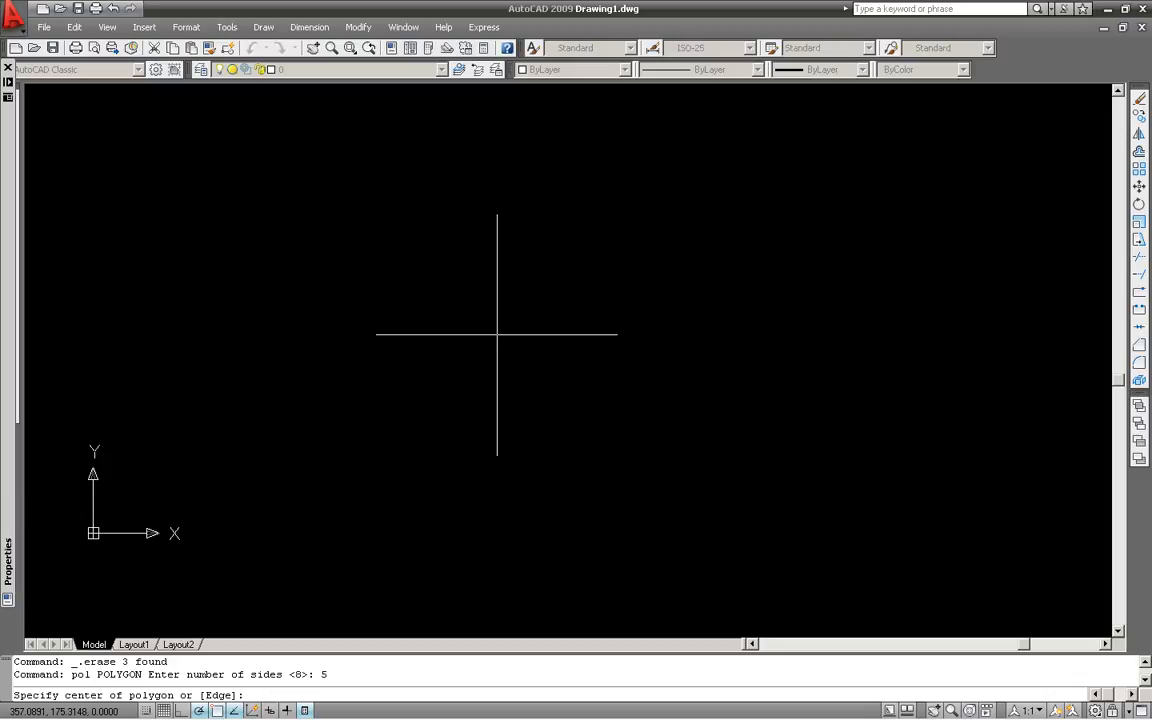
text(e)
key(Return)
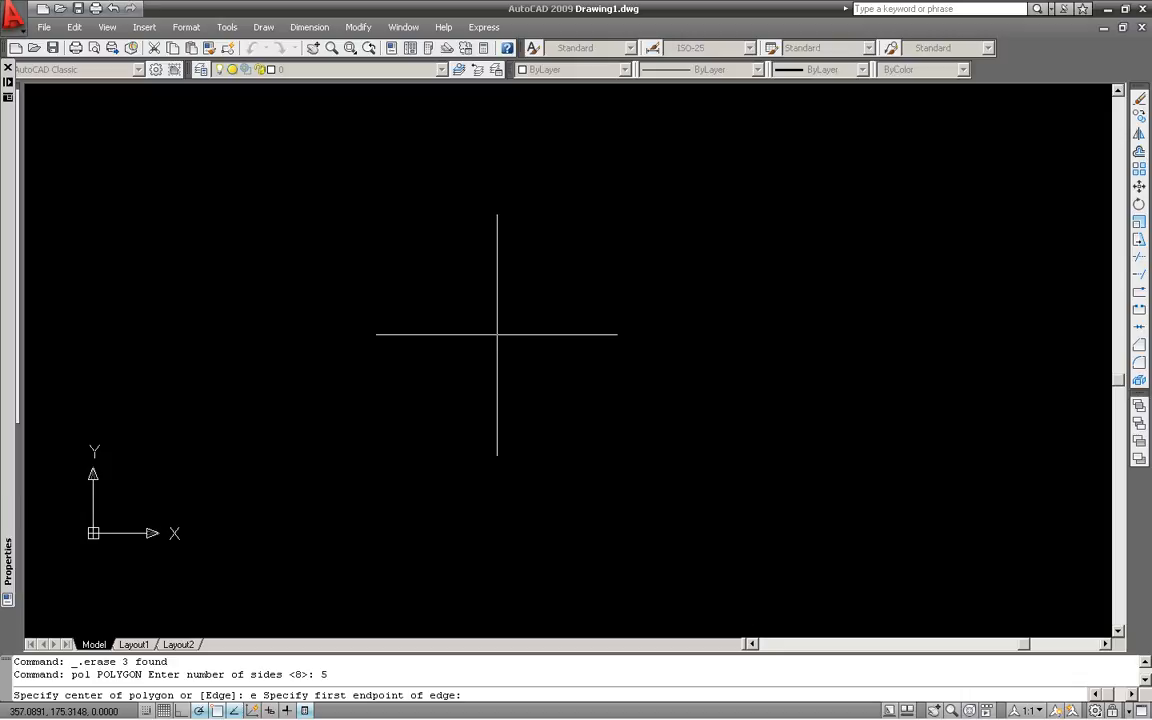
click(419, 392)
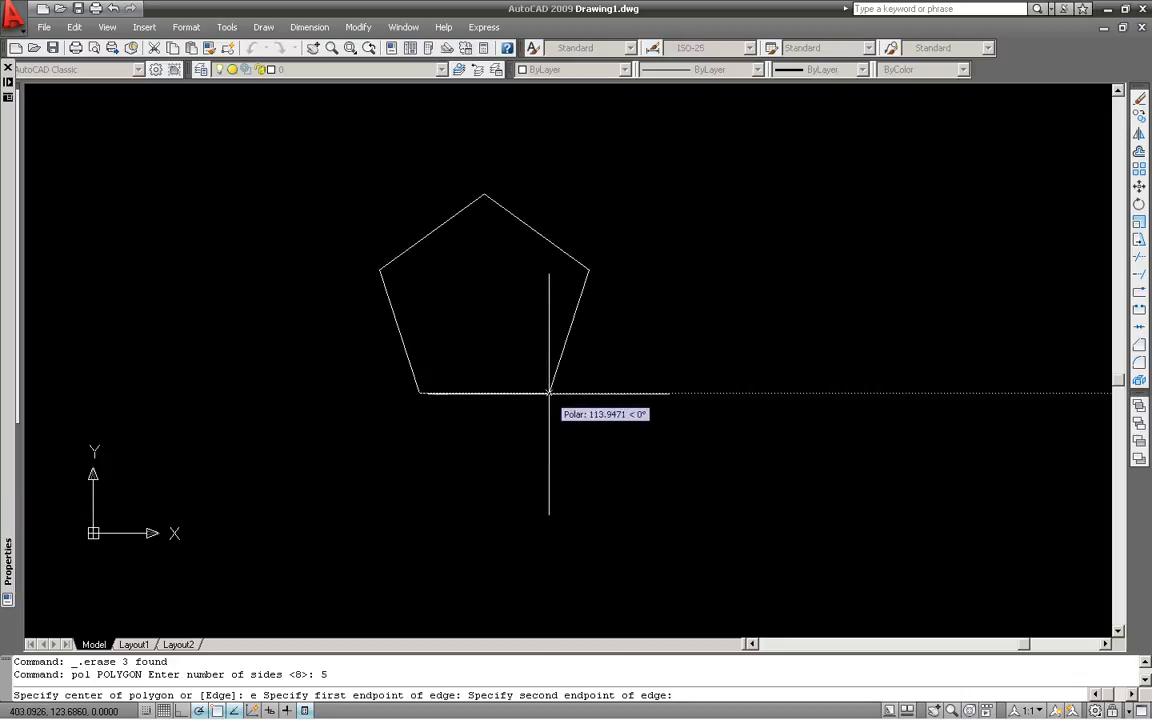
text(130)
key(Return)
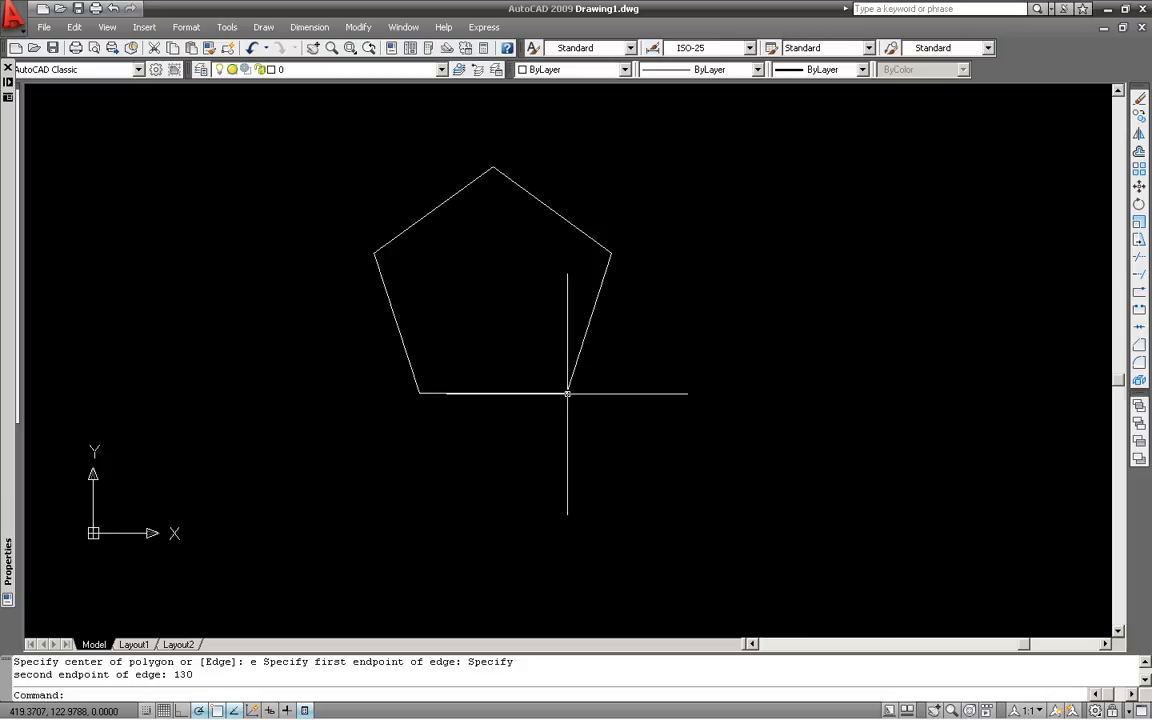
mouse_move(514, 703)
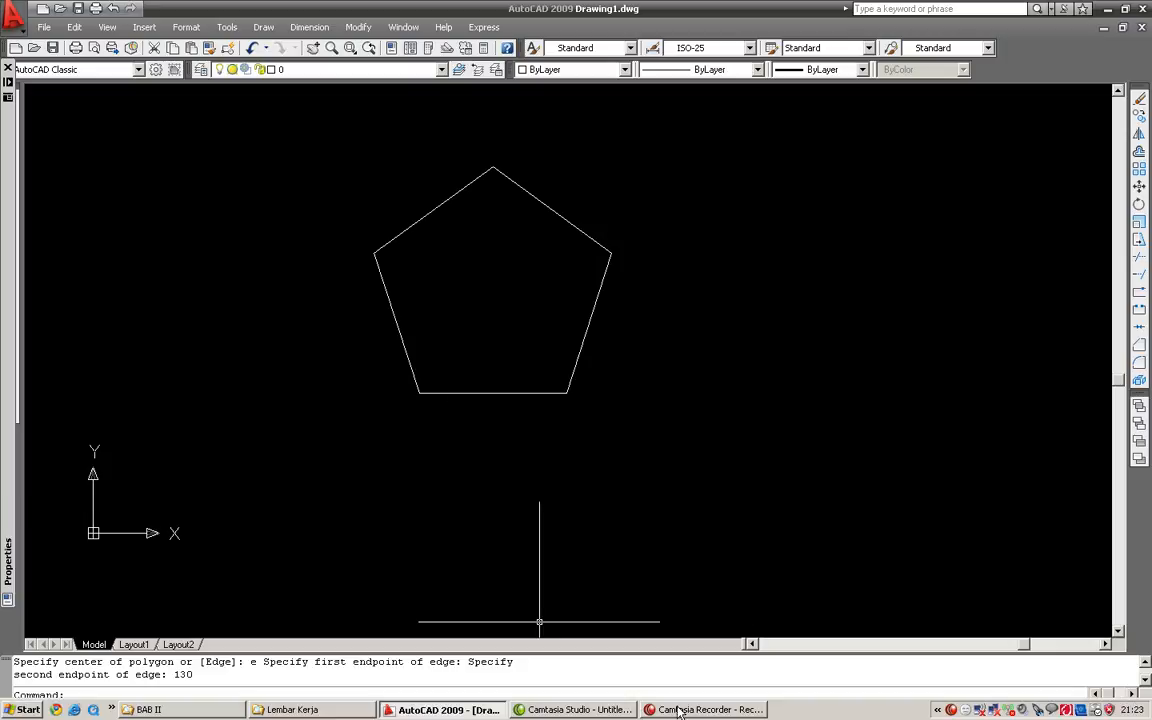